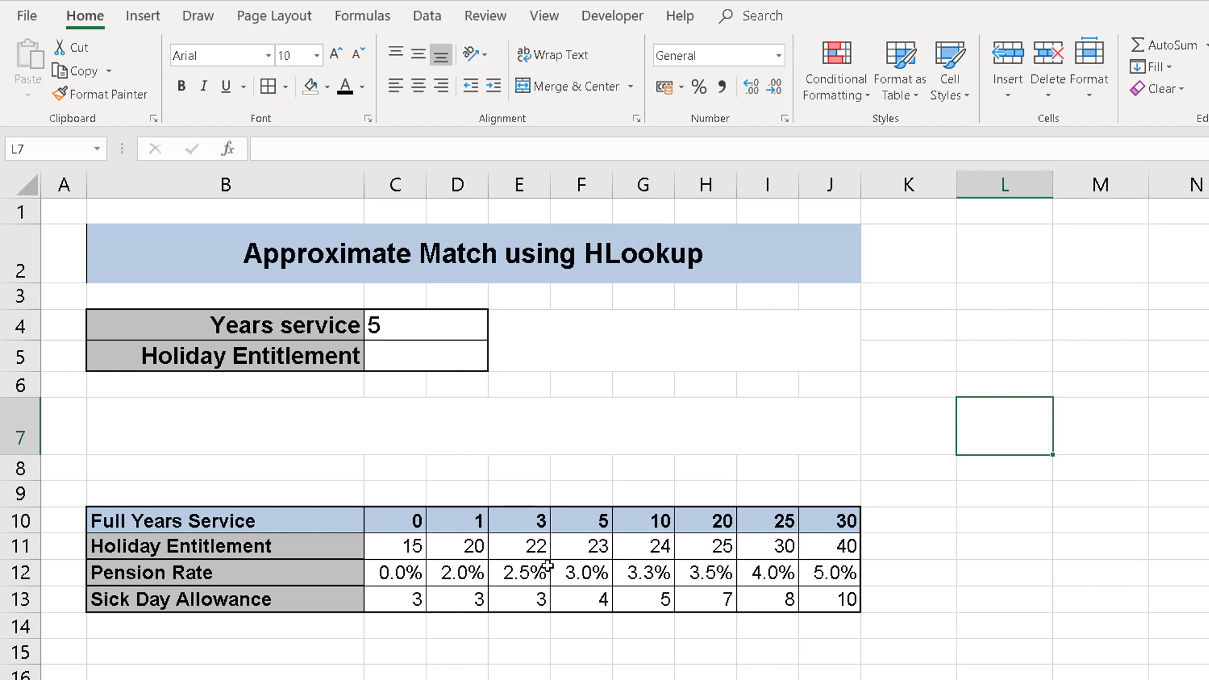
Enter the syntax note "HLookup(What?,Where?,Row,Exact)" in the merged cell B7 above the table.
left_click(305, 433)
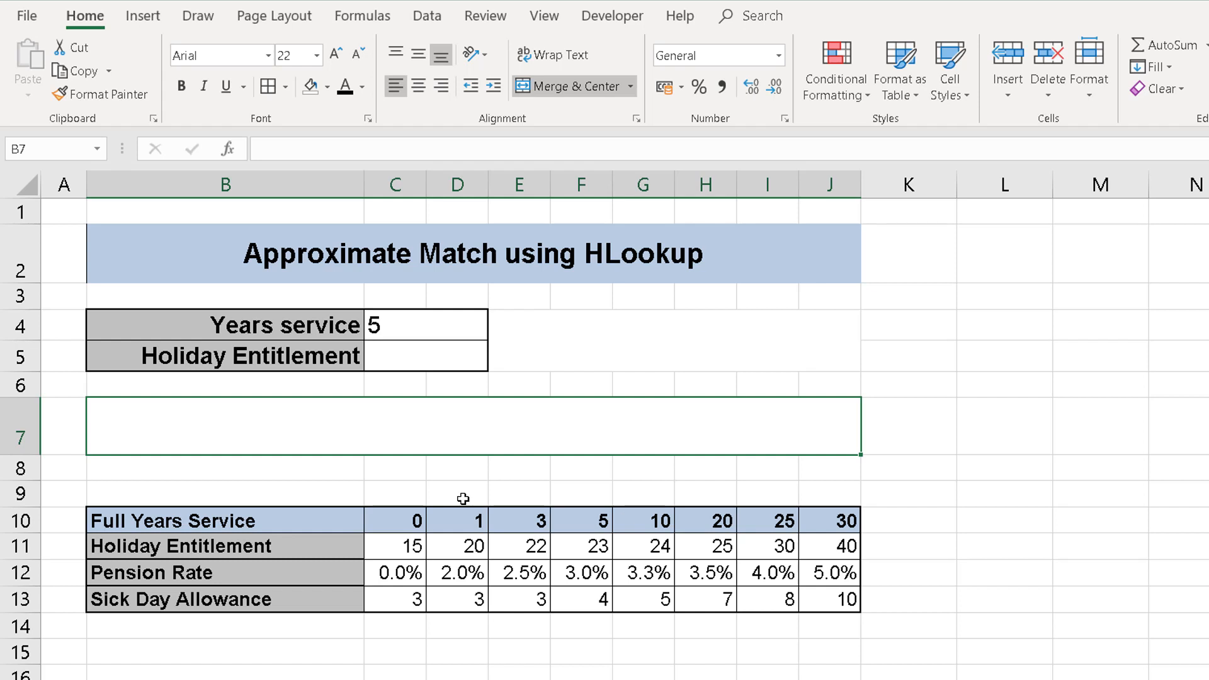
type("HL")
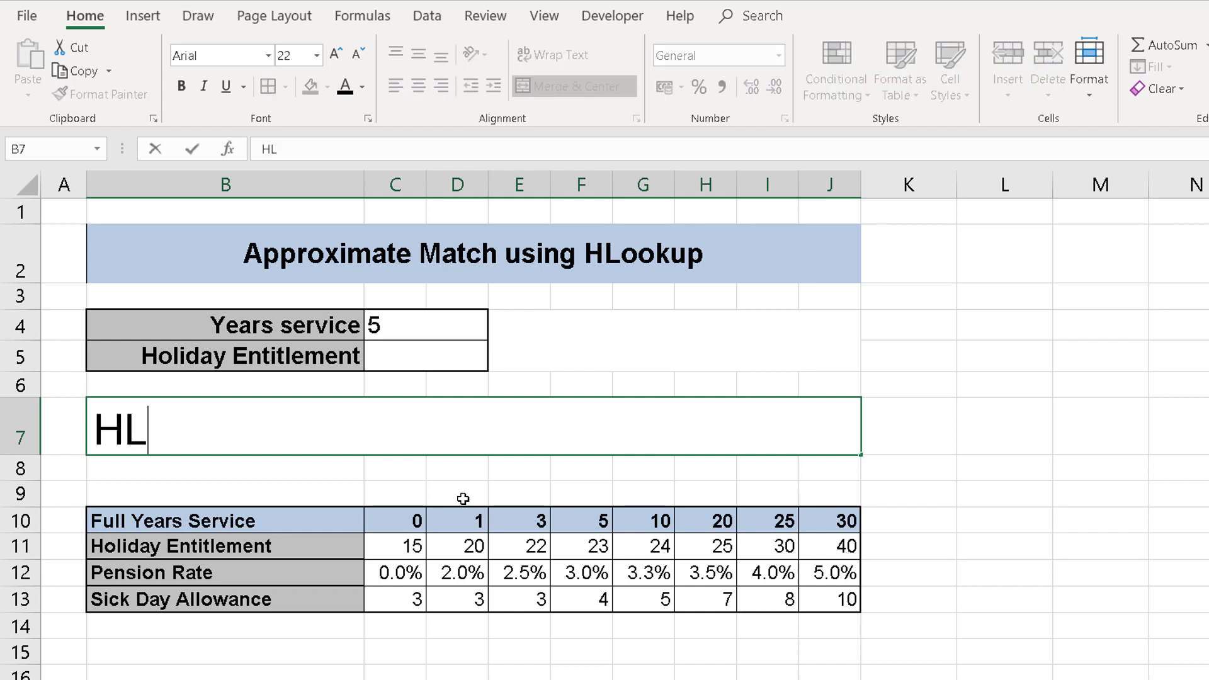
type("ookup")
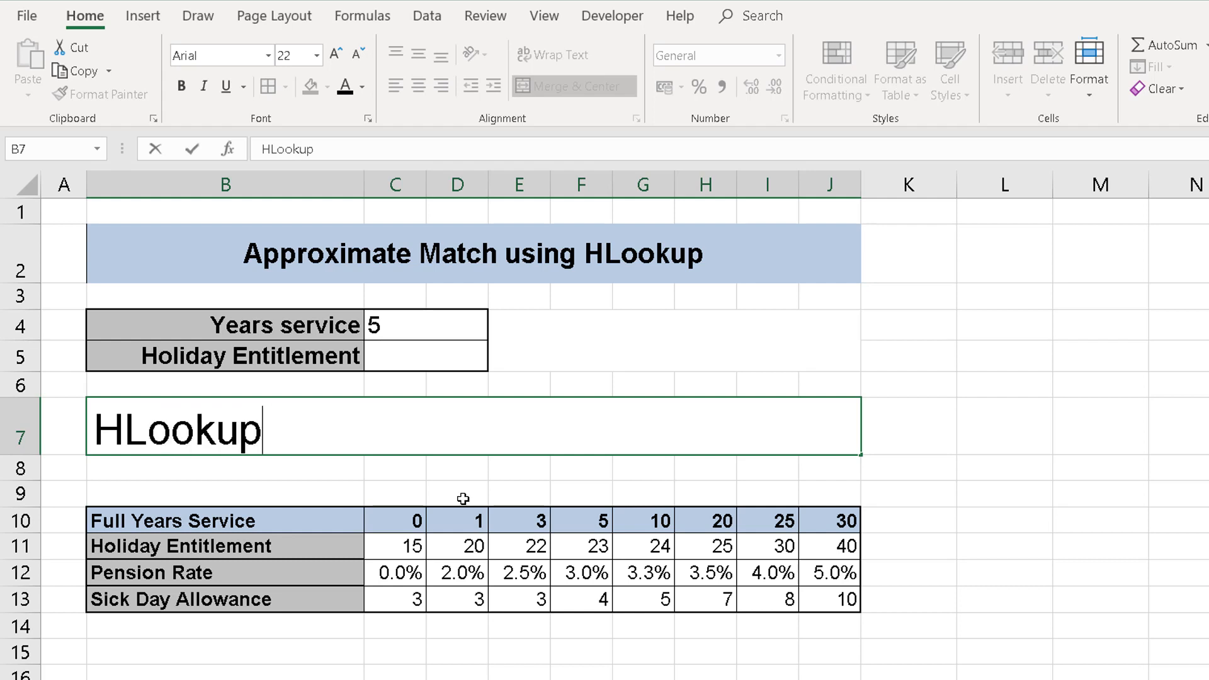
type("(W")
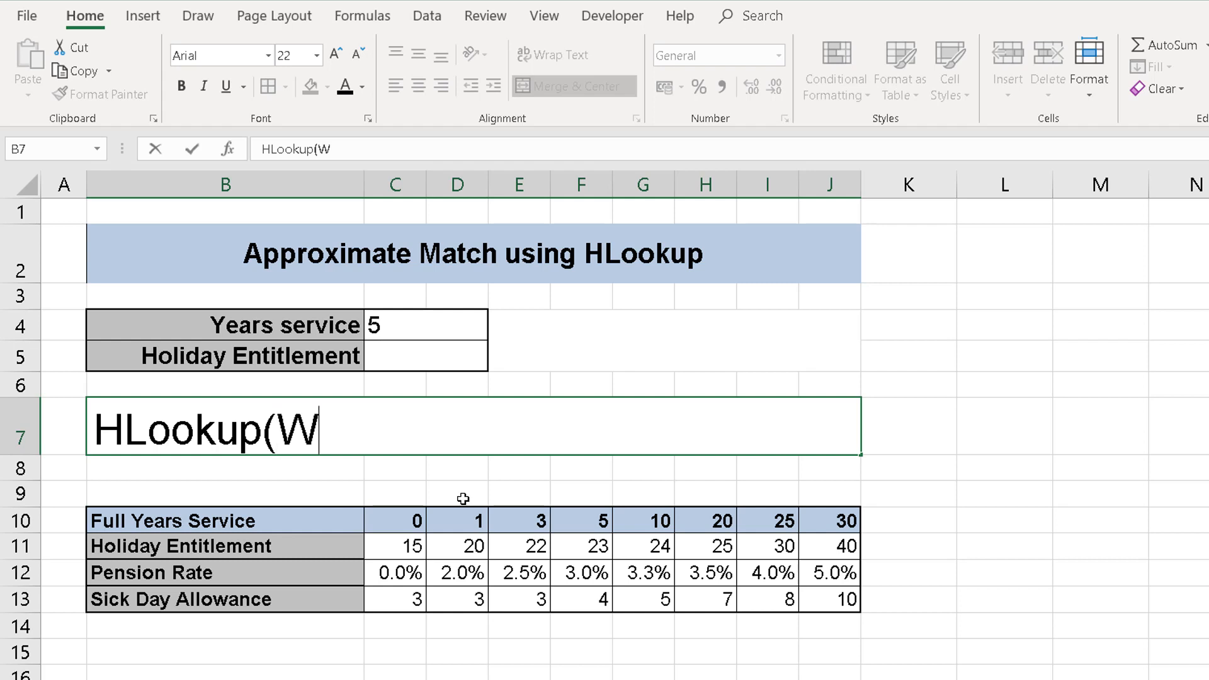
type("hat?")
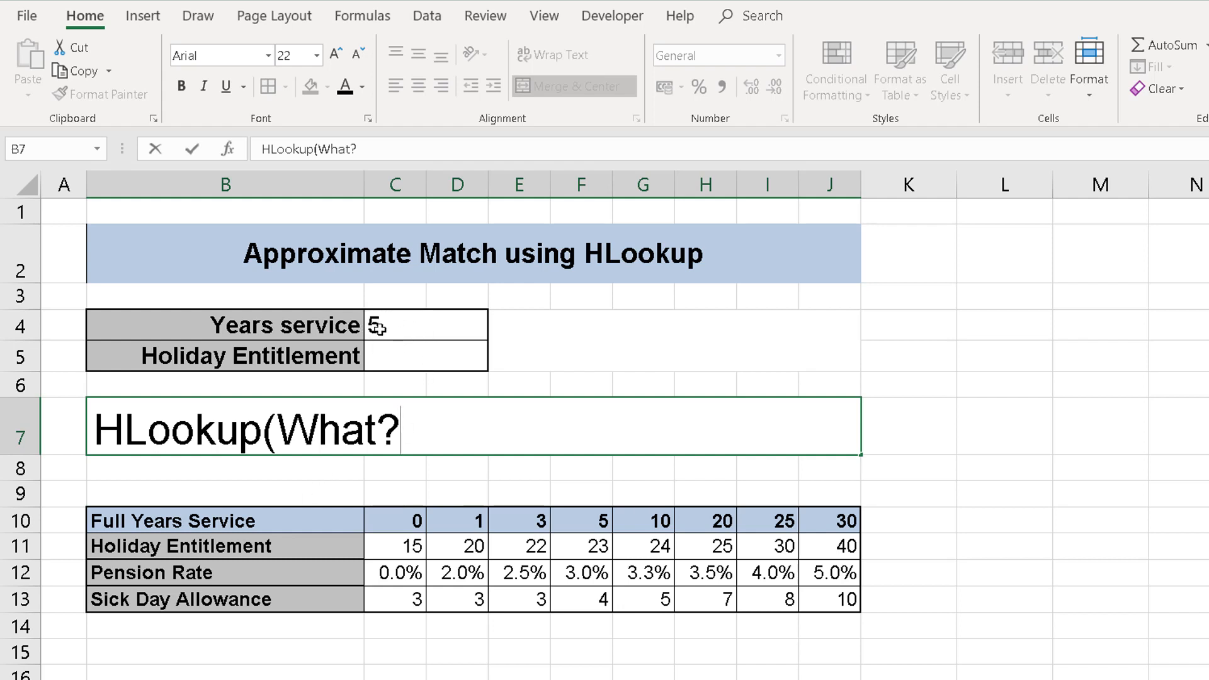
type(",Wher")
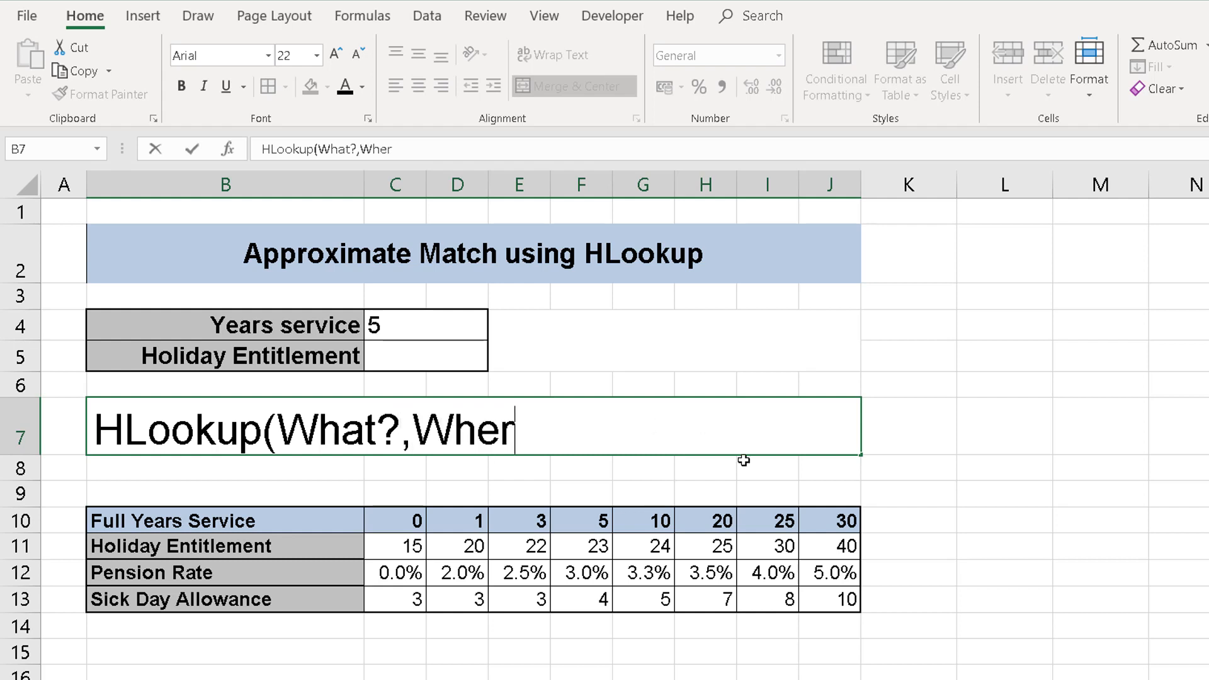
type("e?")
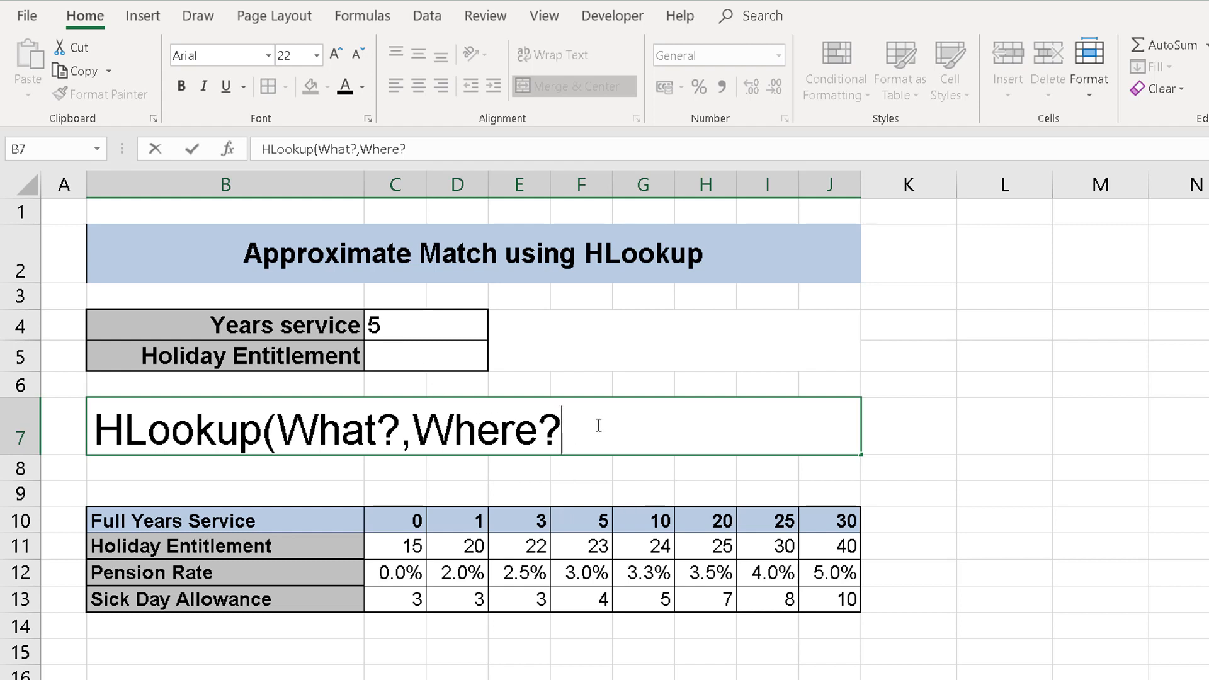
type(",")
type("Row")
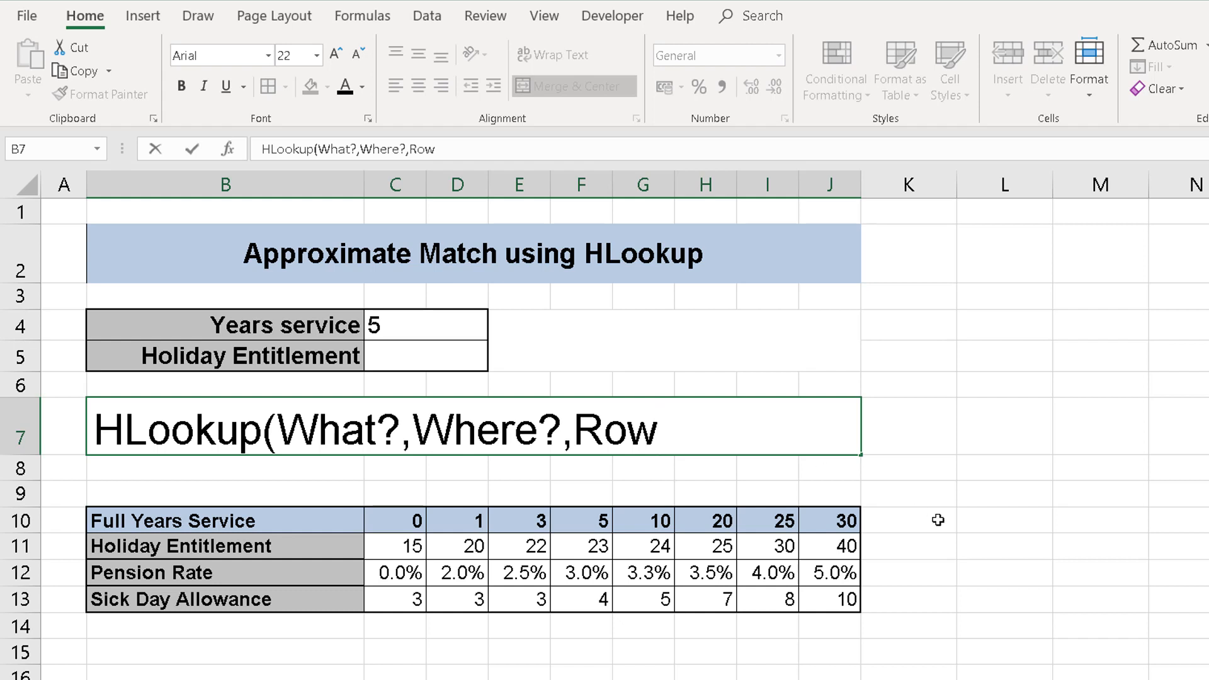
type(",")
type("Exact")
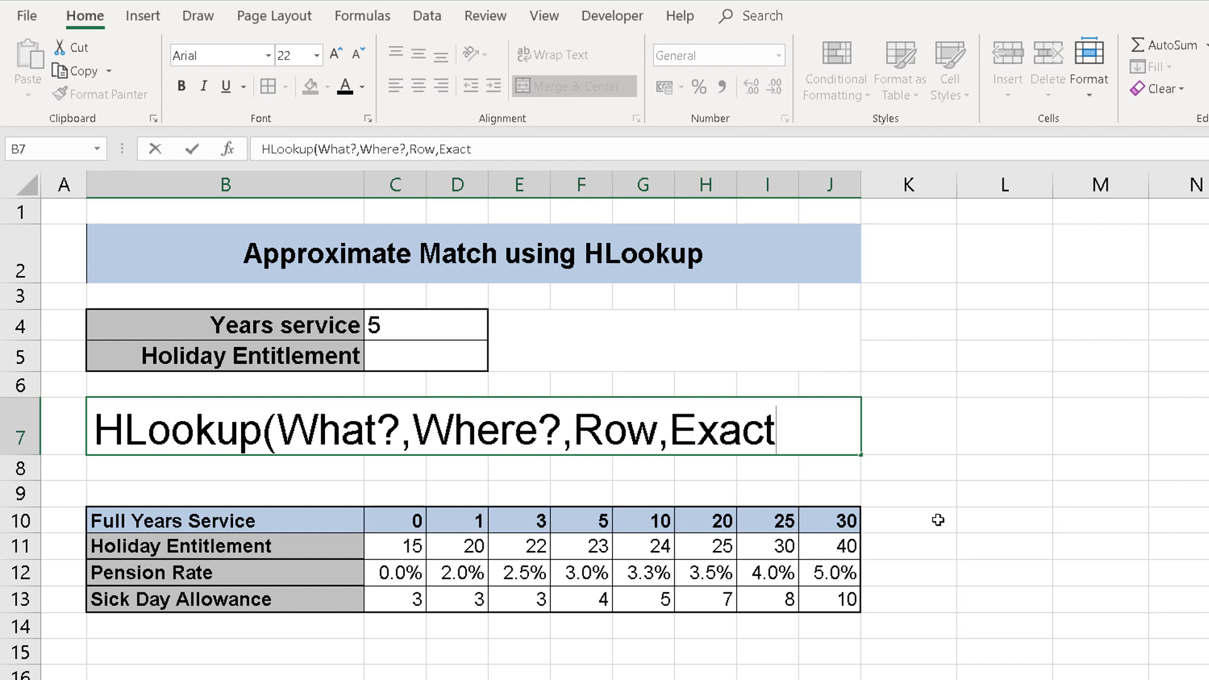
type(")")
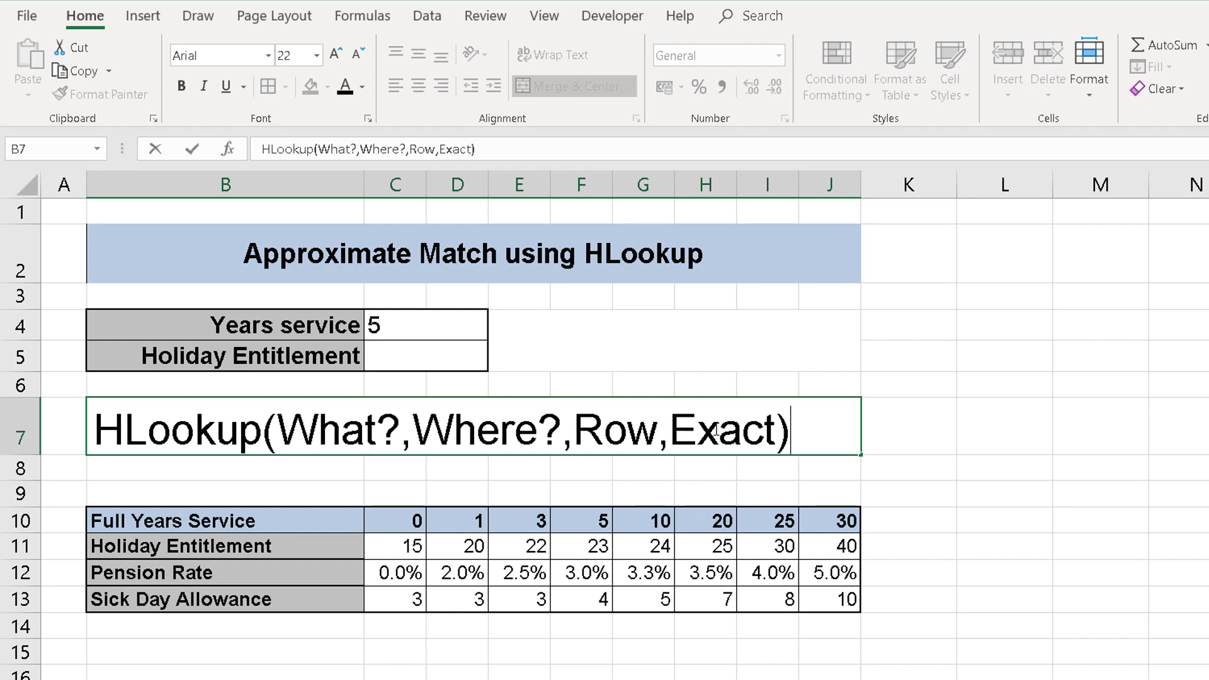
Set the Years service value in cell C4 to 7.
left_click(401, 329)
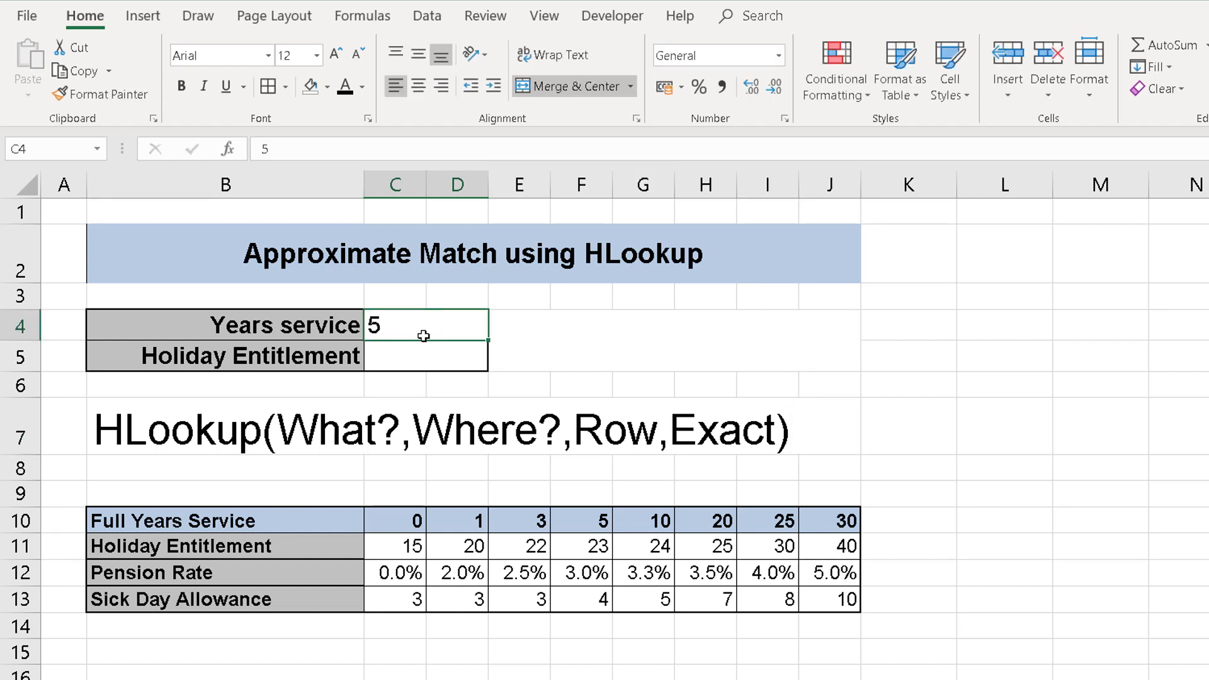
type("7")
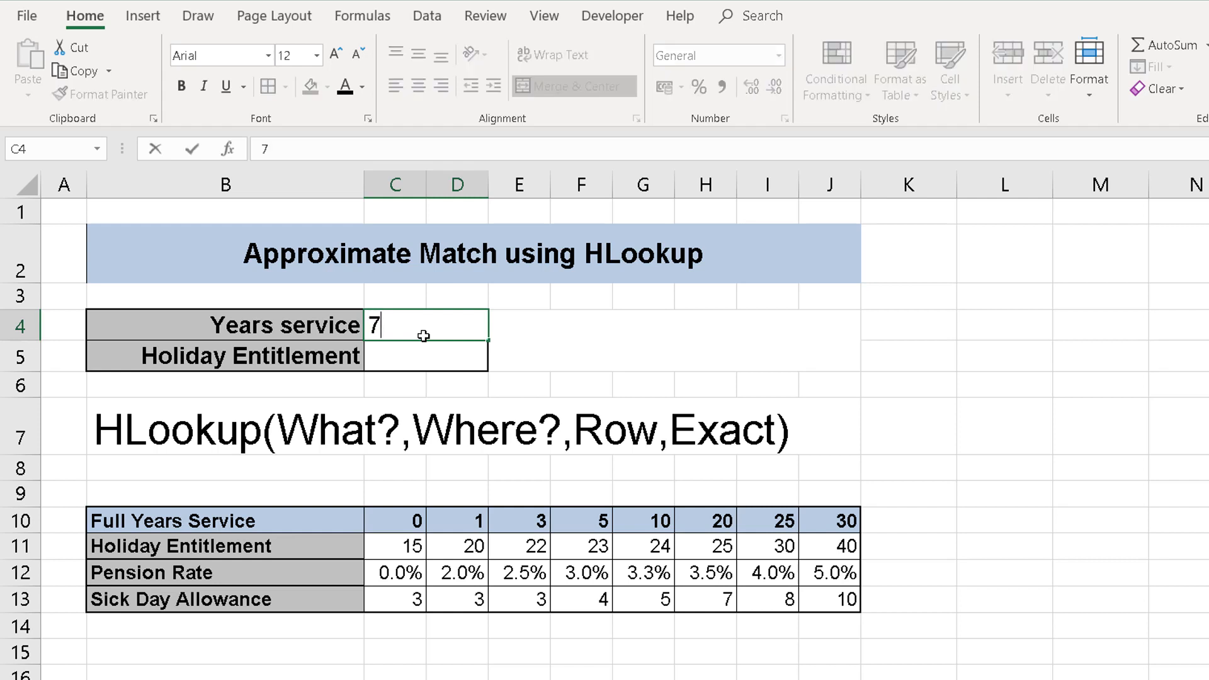
key("Return")
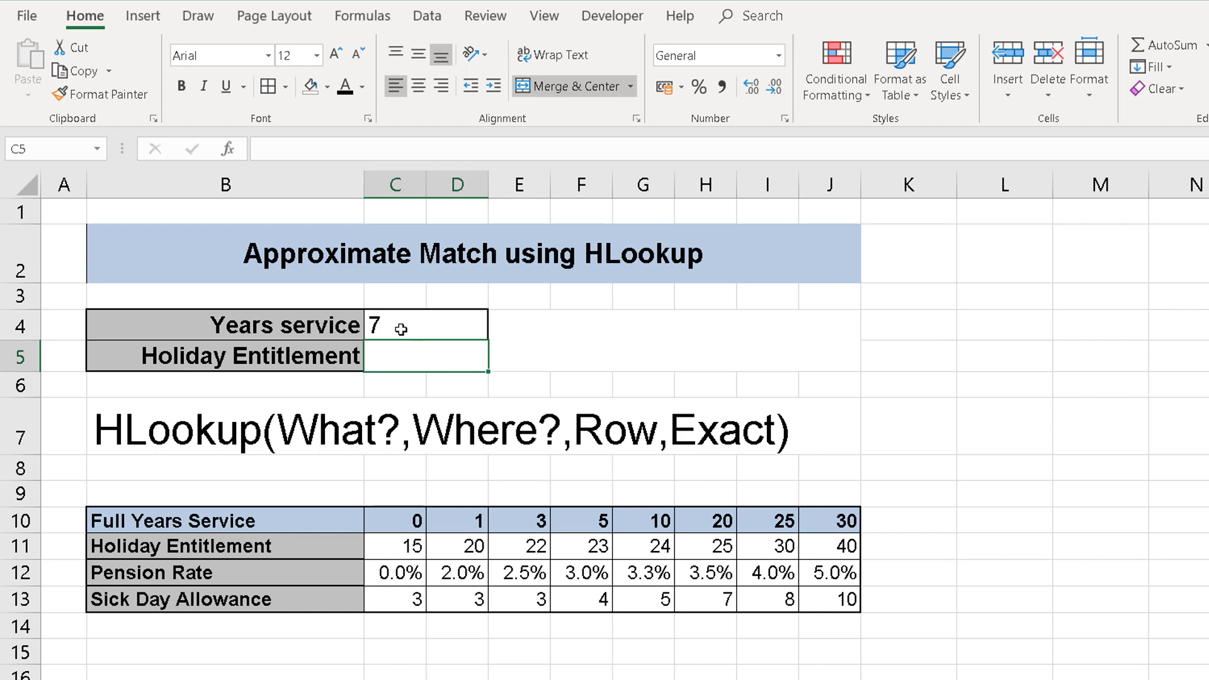
Replace "Exact" with "Approx" in the HLookup syntax note in cell B7.
double_click(671, 435)
left_click_drag(679, 430, 780, 421)
type("Appr")
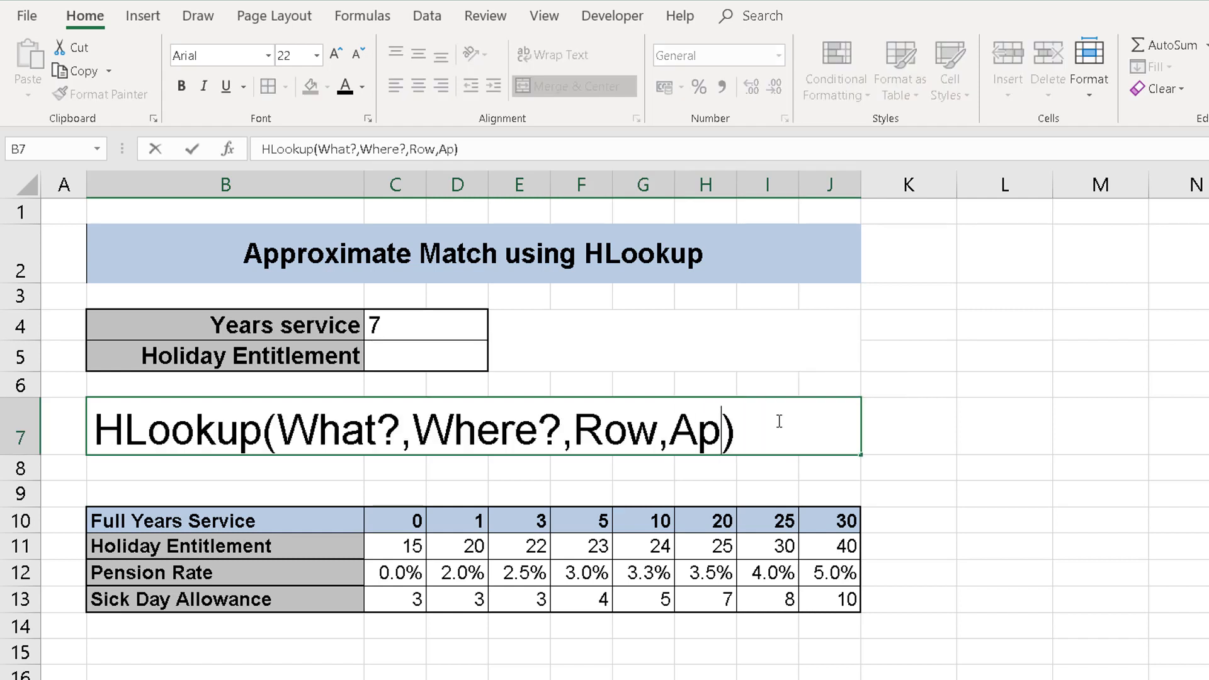
type("ox")
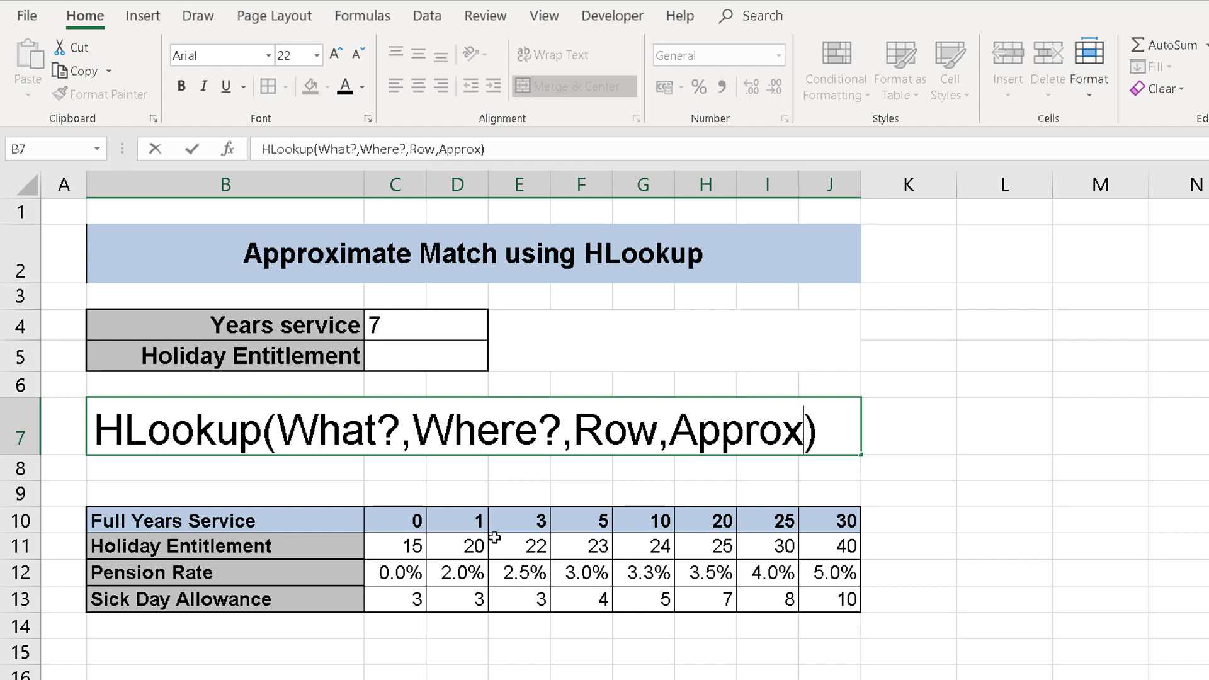
key("Return")
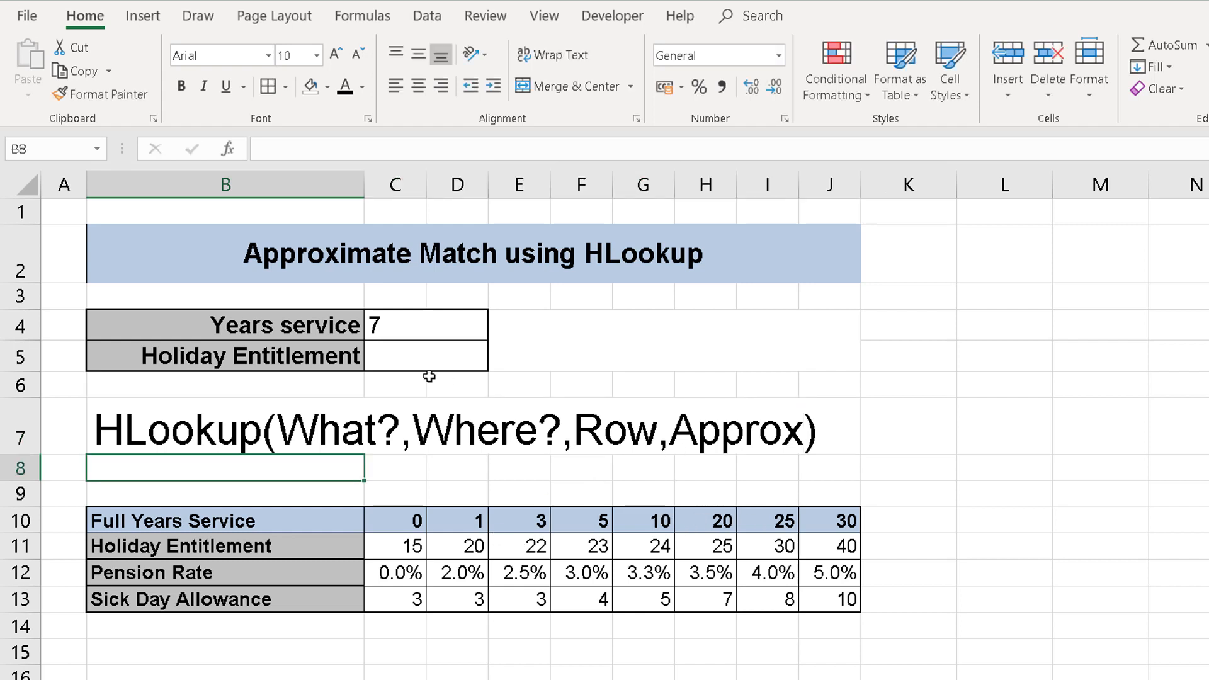
Enter the approximate-match formula =HLOOKUP(C4,C10:J13,2,TRUE) in the Holiday Entitlement cell C5.
left_click(403, 364)
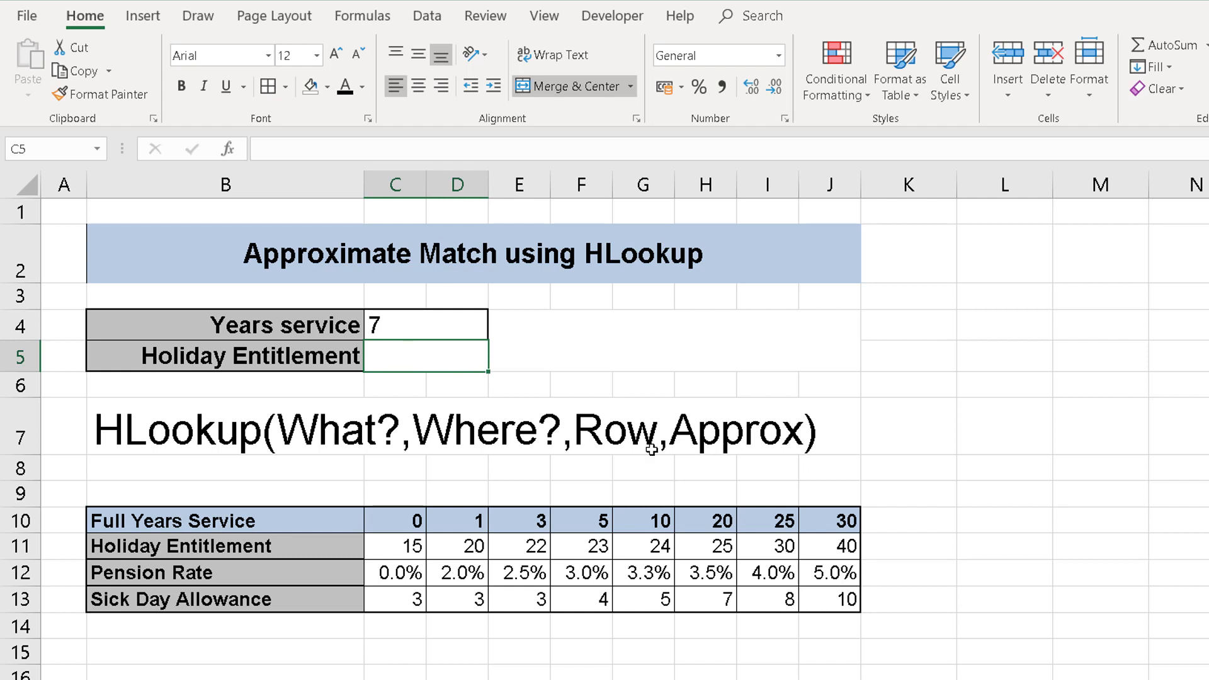
type("=")
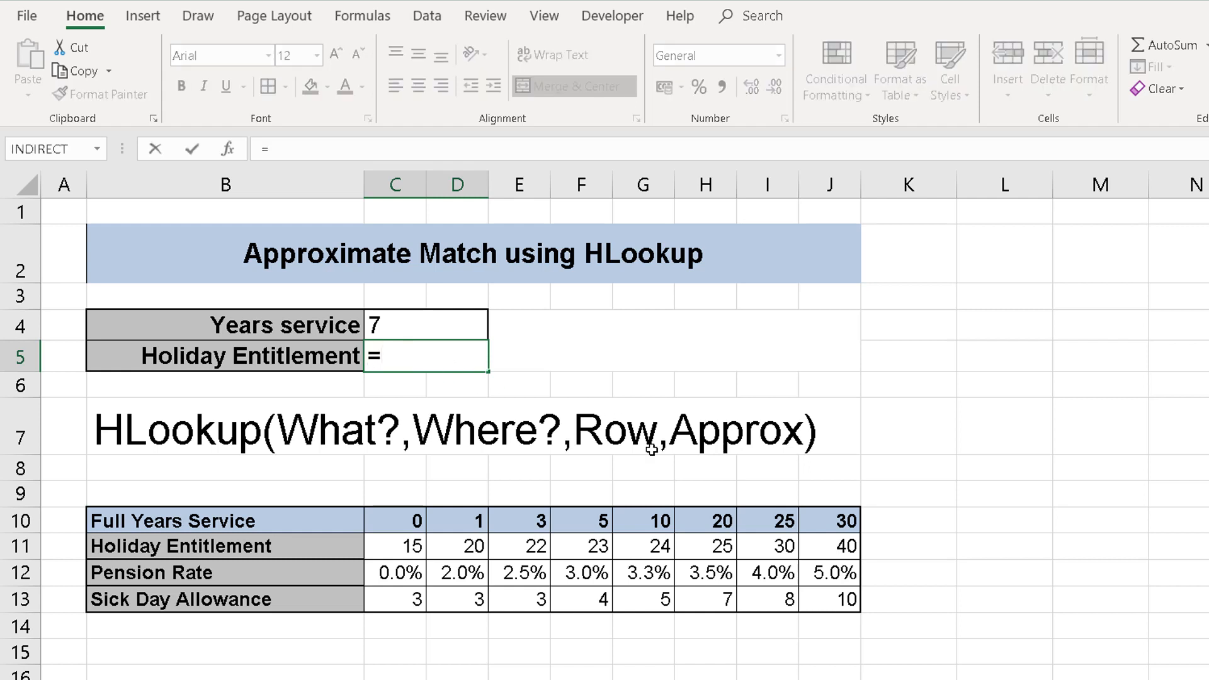
type("hl")
key("Tab")
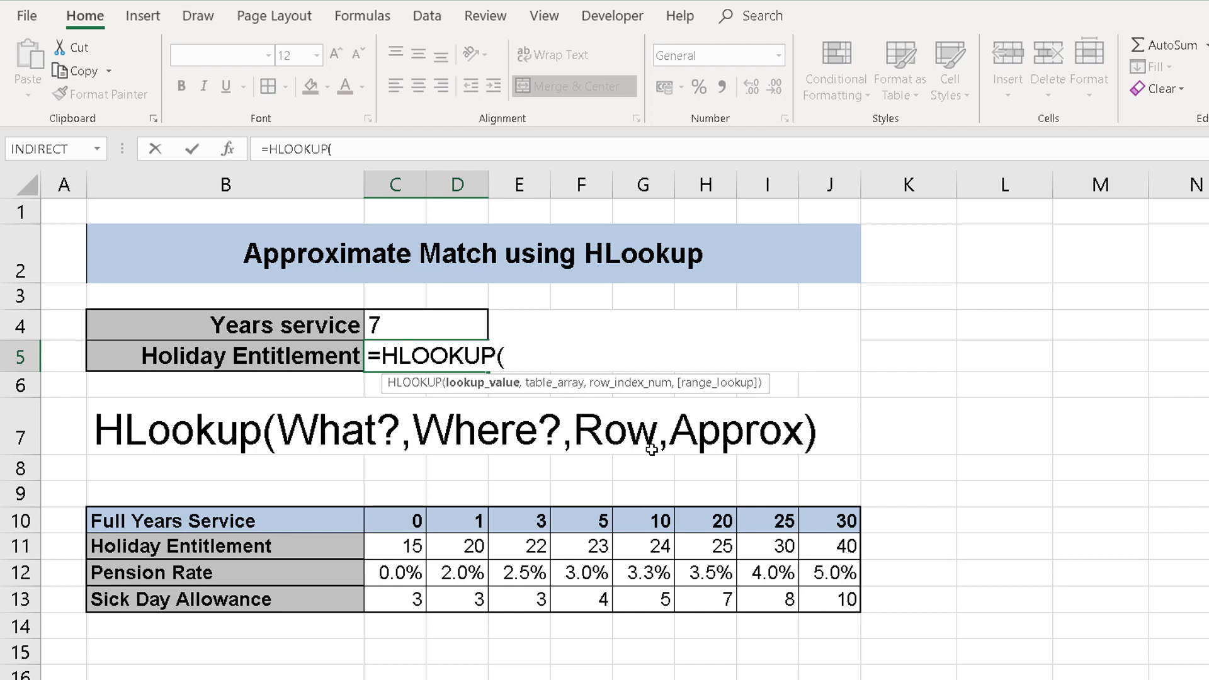
left_click(396, 326)
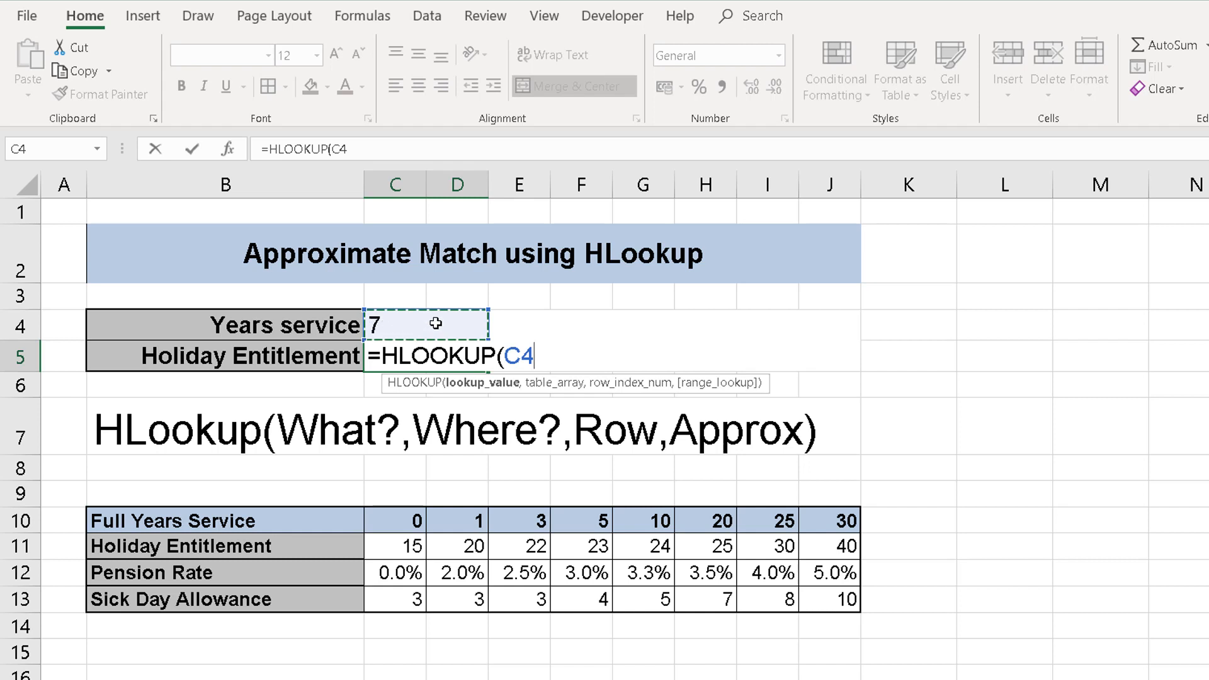
type(",")
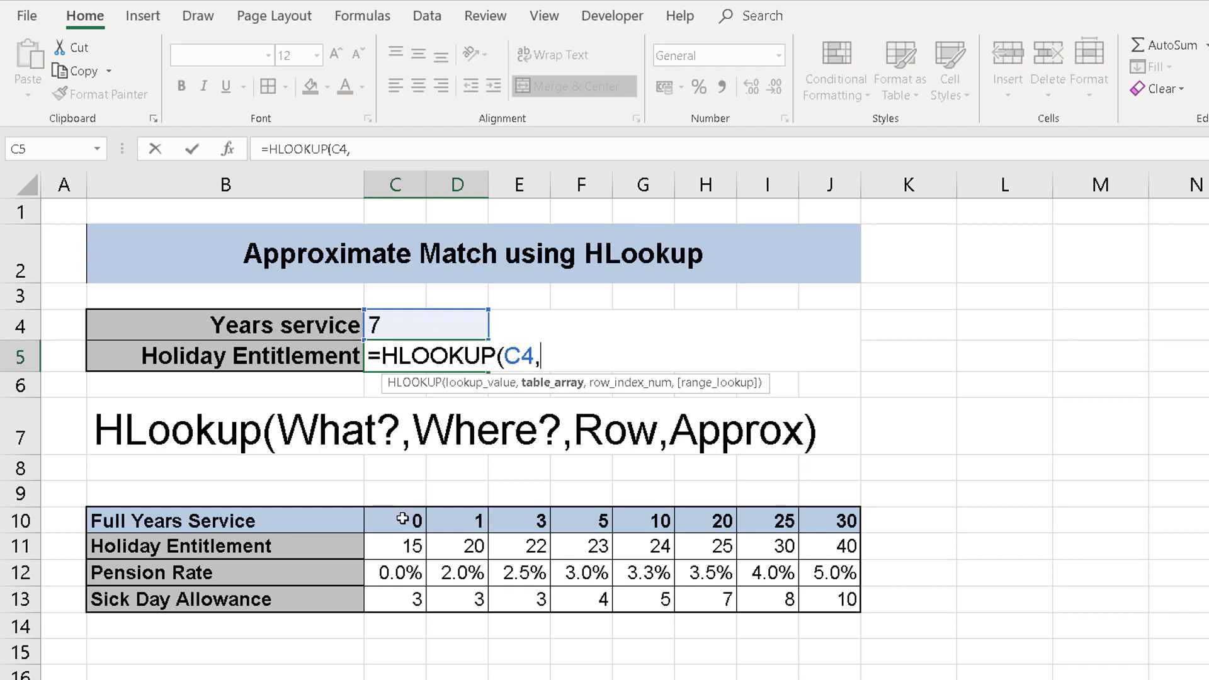
left_click_drag(403, 519, 831, 588)
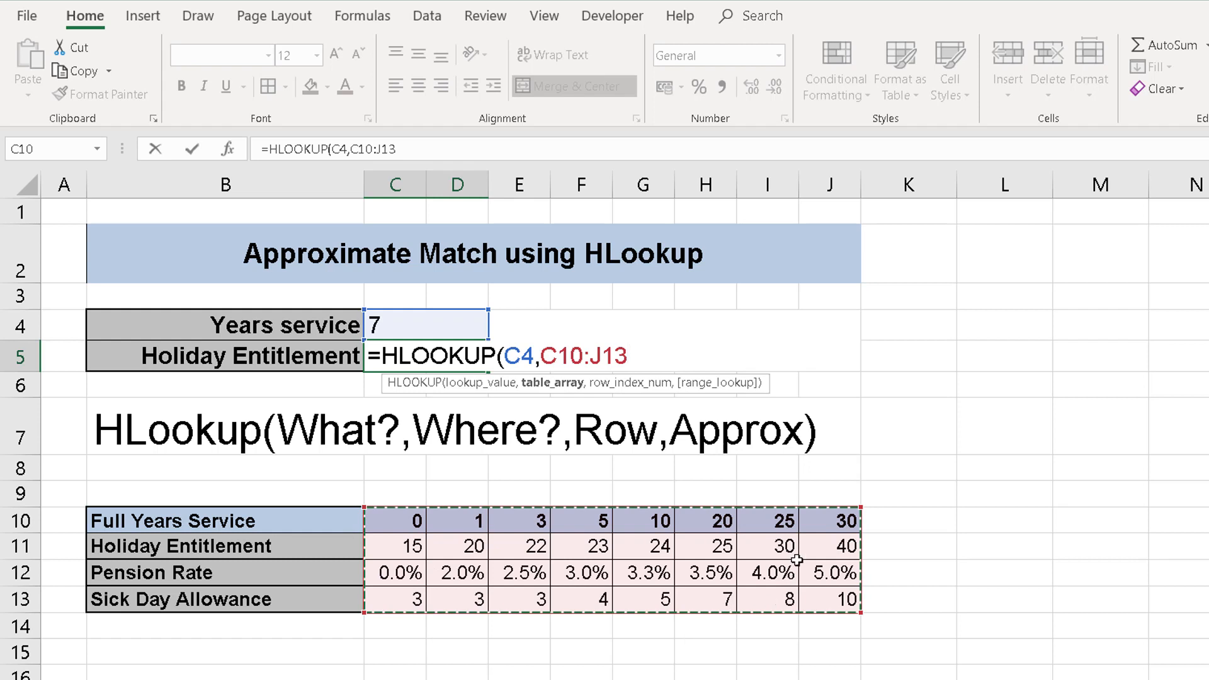
type(",")
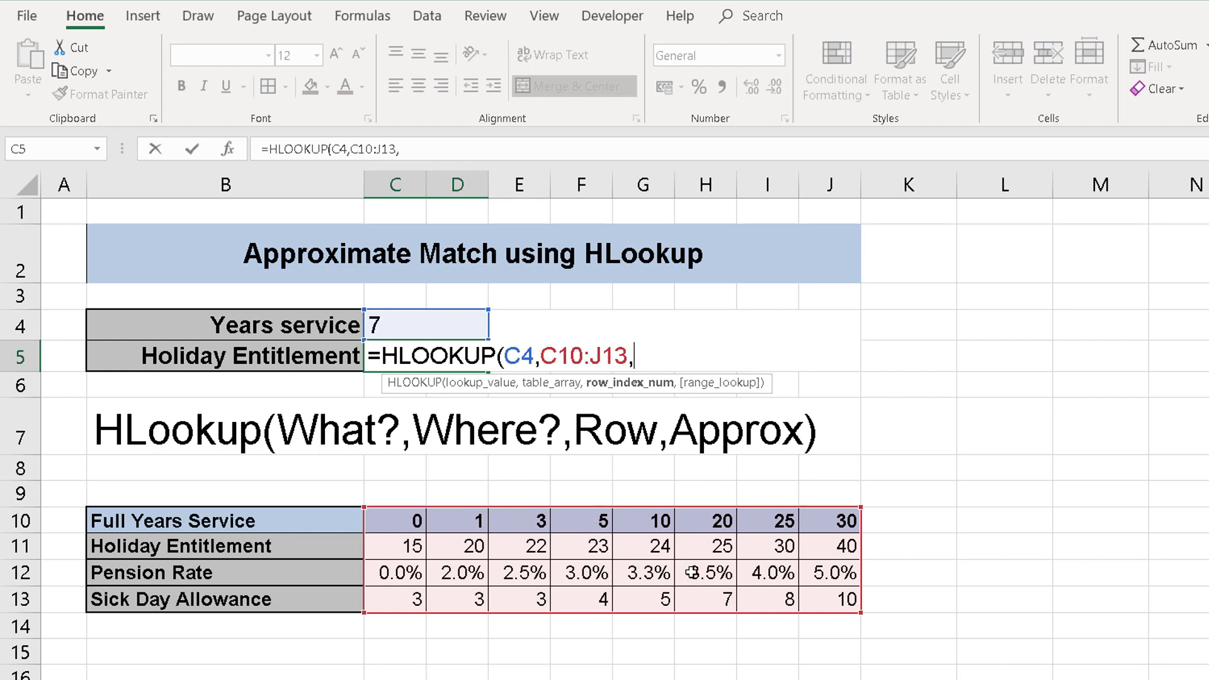
type("2,")
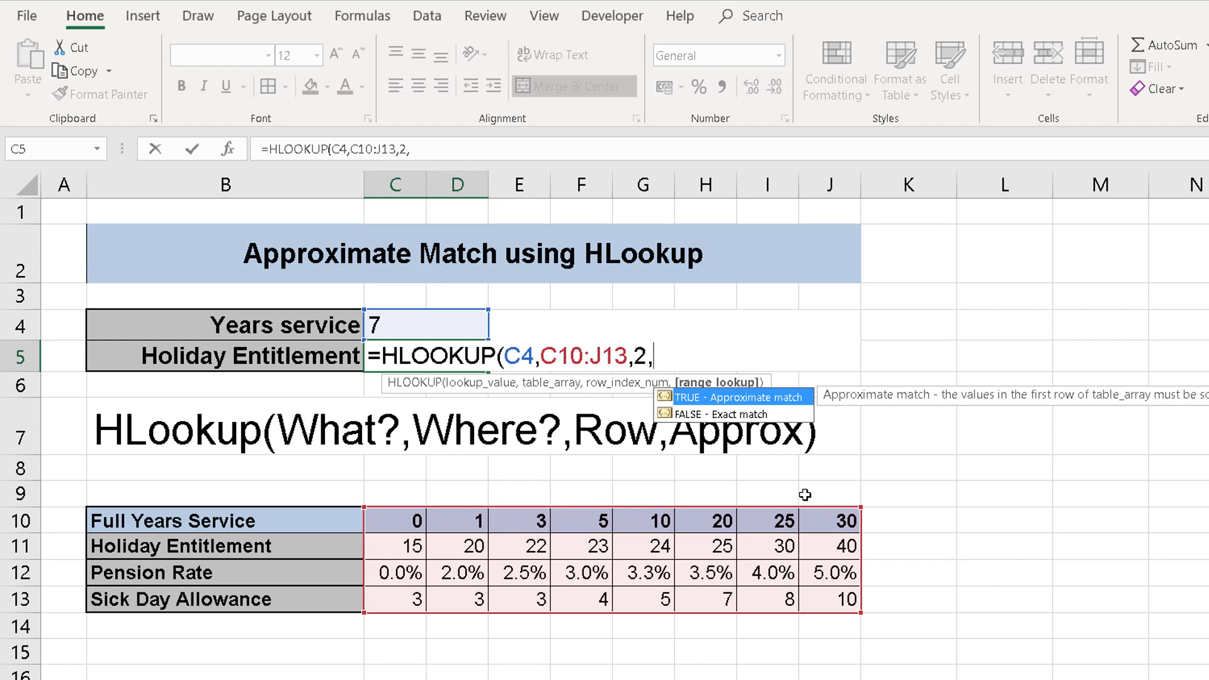
key("Tab")
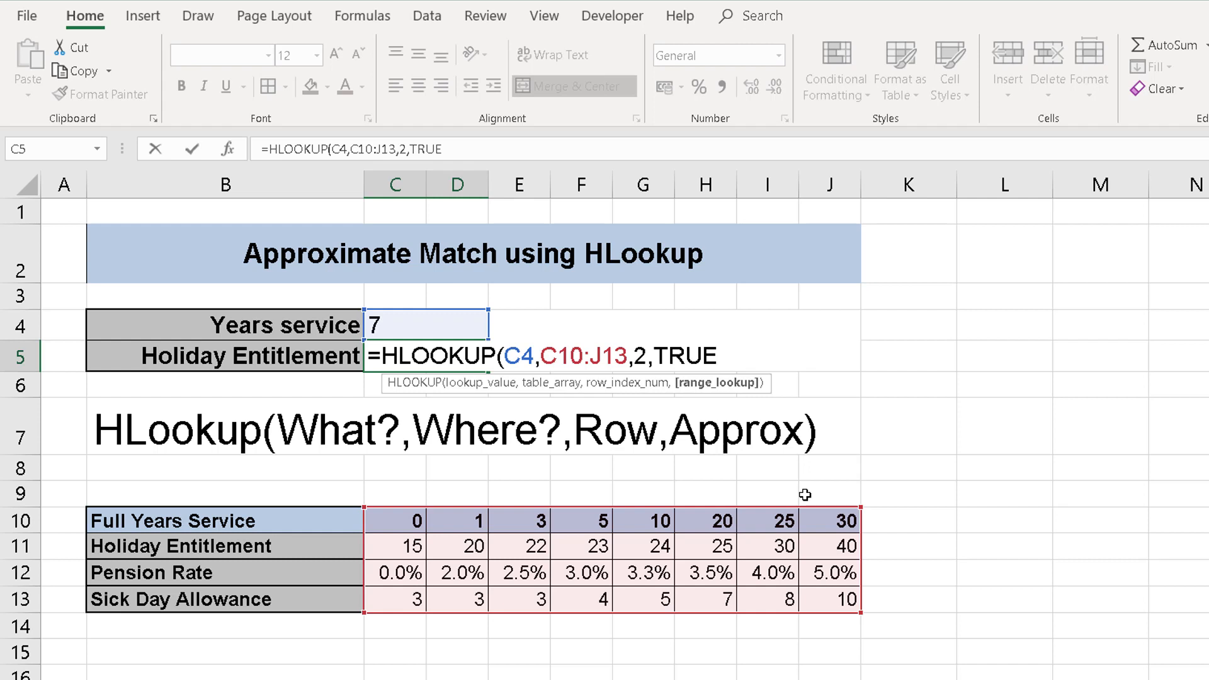
type(")")
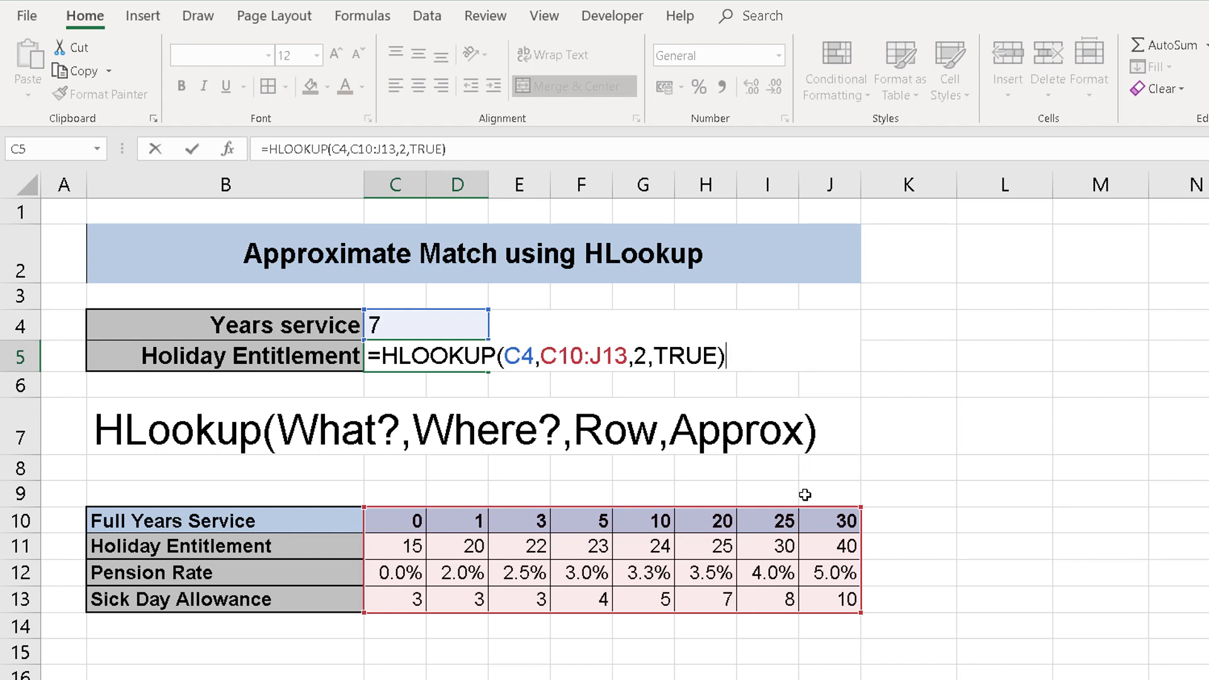
key("Return")
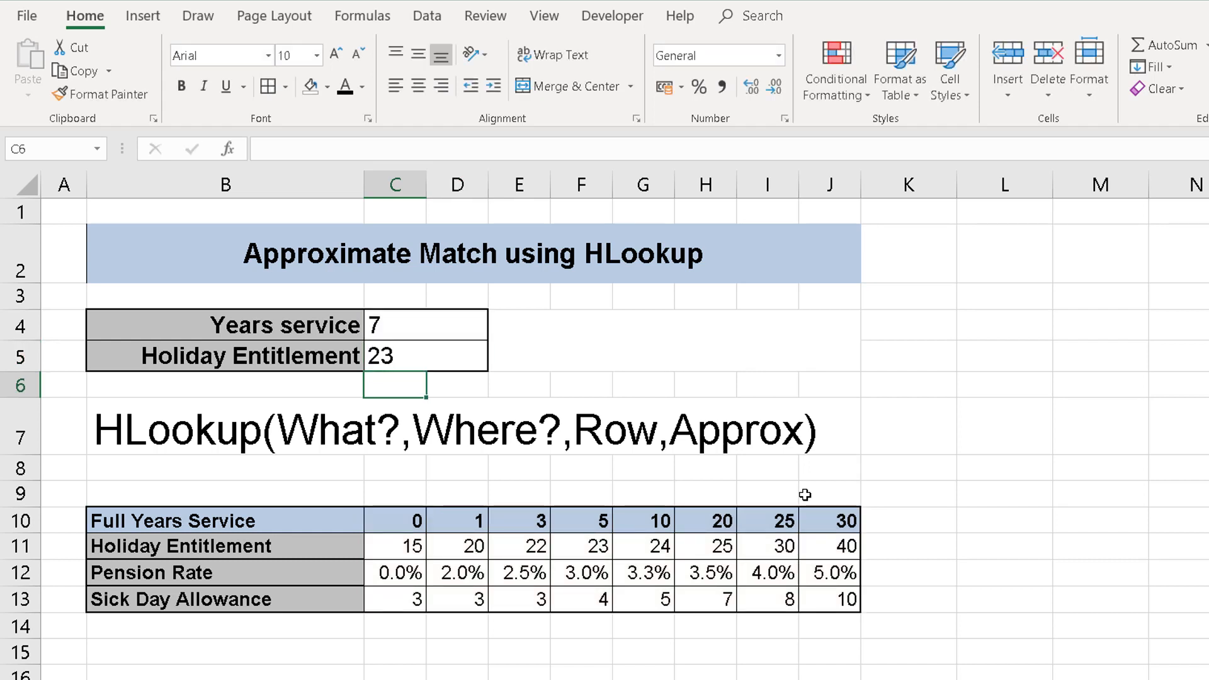
Test the lookup by setting the Years service value in cell C4 to 13.
left_click(403, 326)
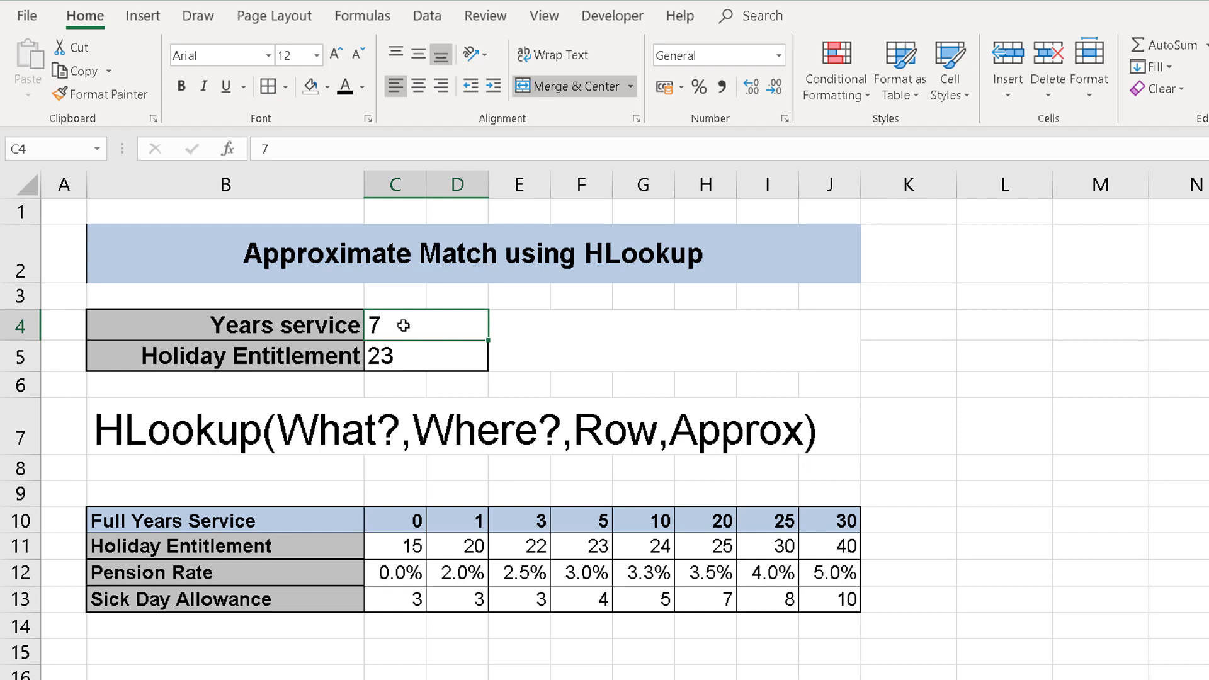
type("13")
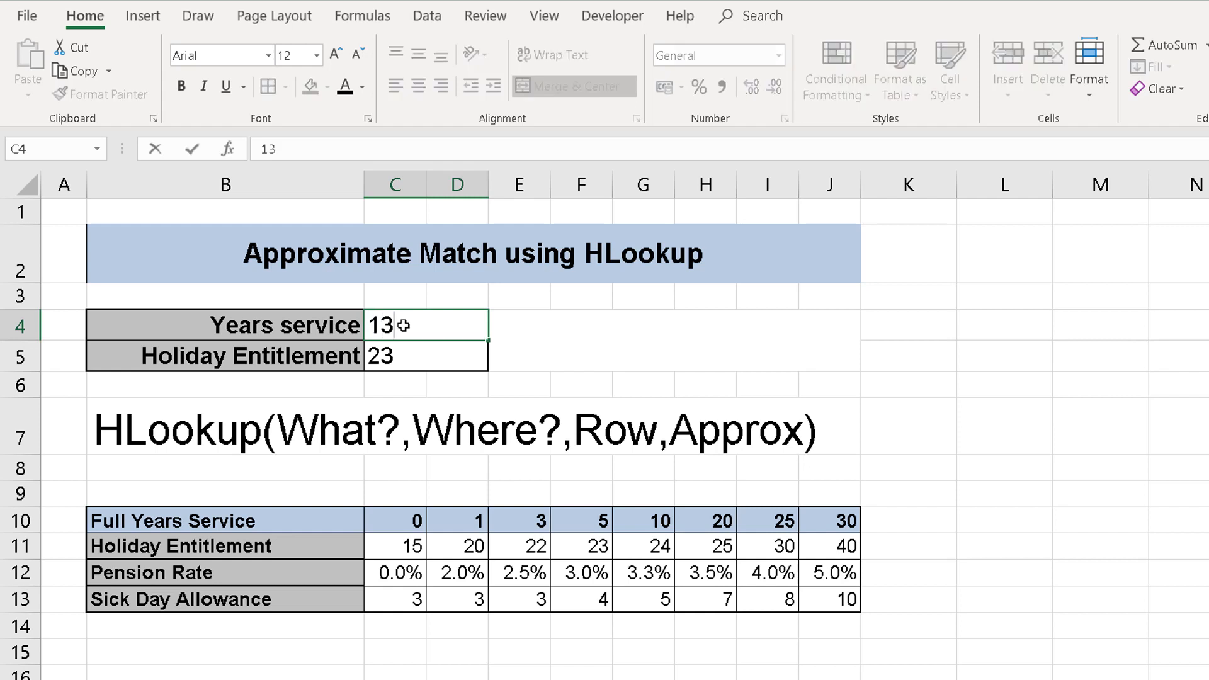
key("Return")
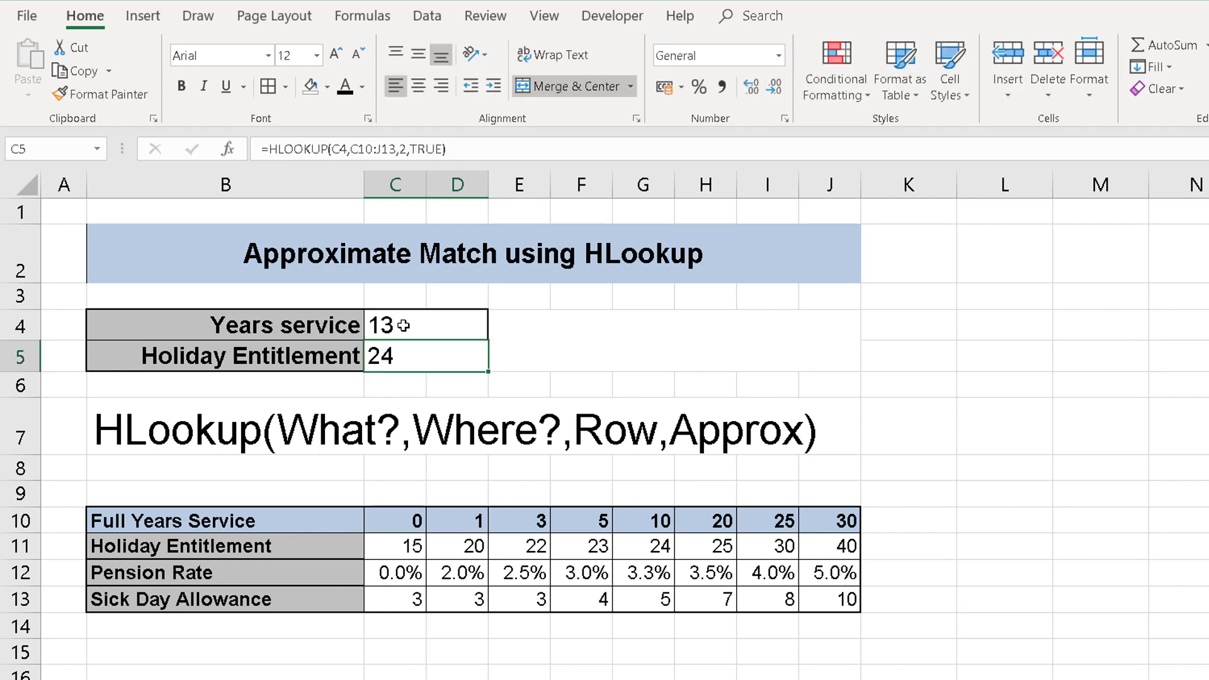